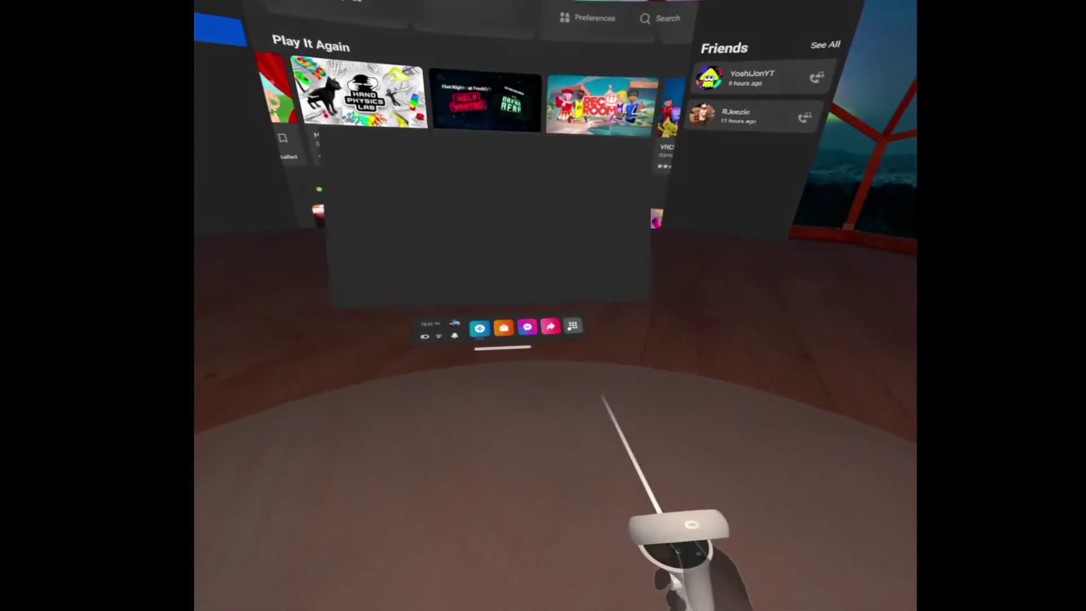
Step: Close the Apps panel and expand the Five Nights at Freddy's tile in Play It Again
left_click(661, 406)
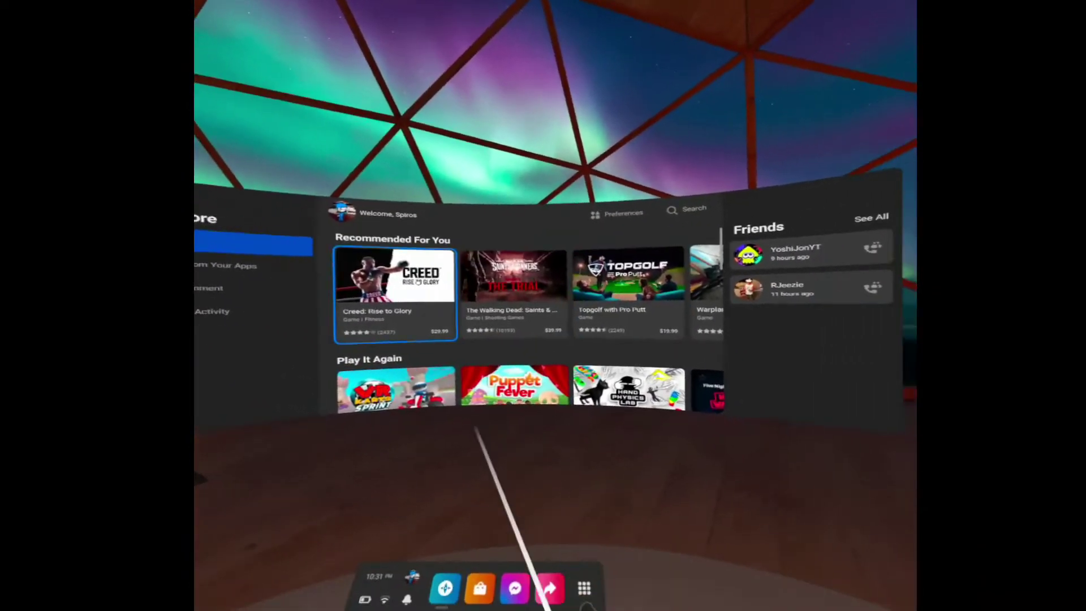
scroll(595, 327, "down", 3)
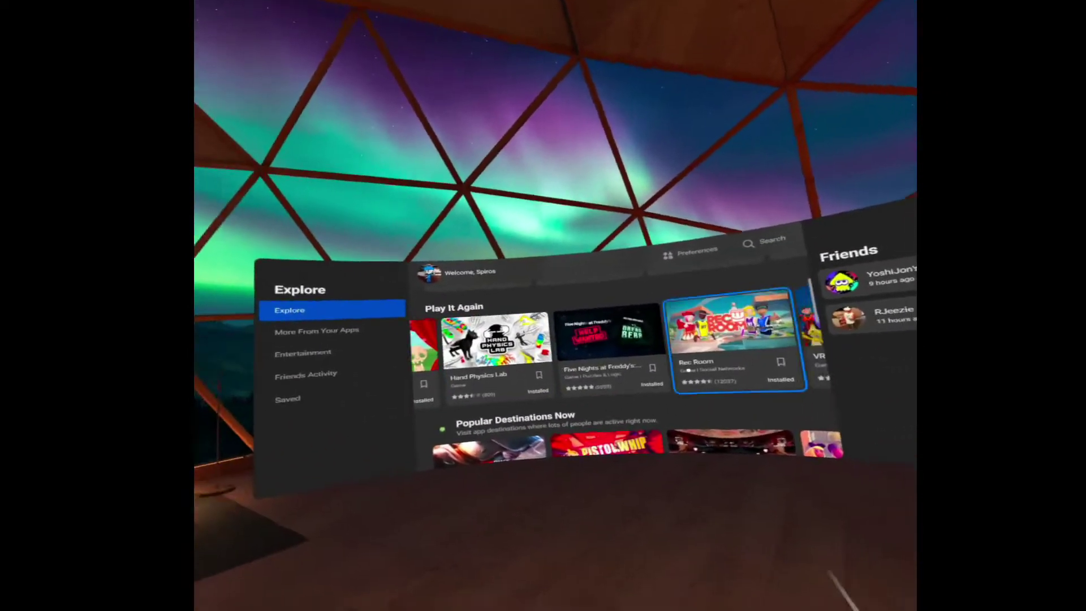
scroll(509, 297, "up", 3)
scroll(533, 252, "down", 2)
left_click(556, 293)
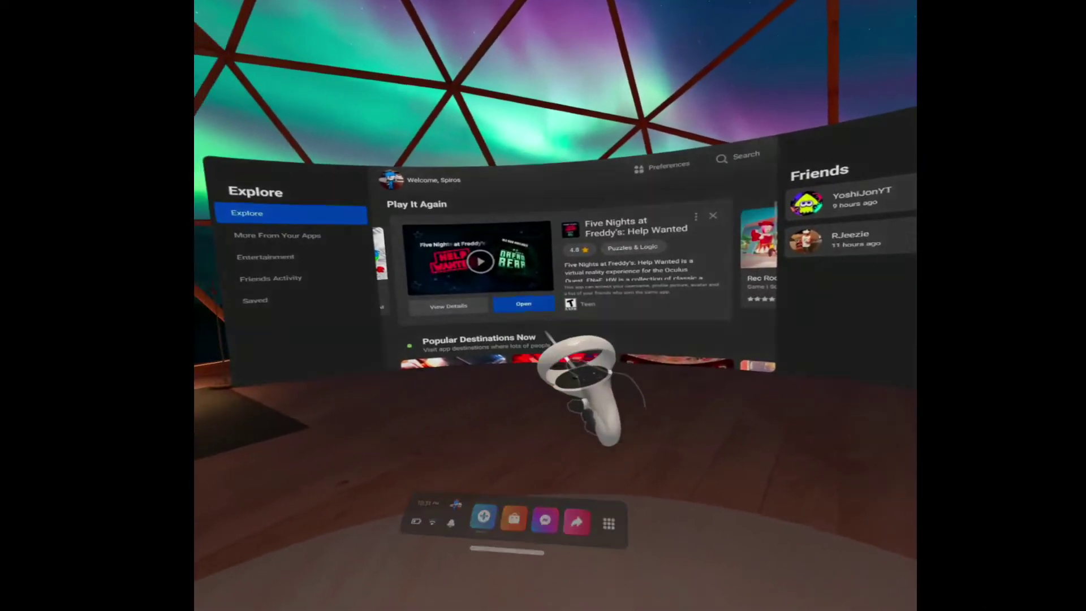
Step: Launch Five Nights at Freddy's: Help Wanted with Open on its Explore card
left_click(482, 311)
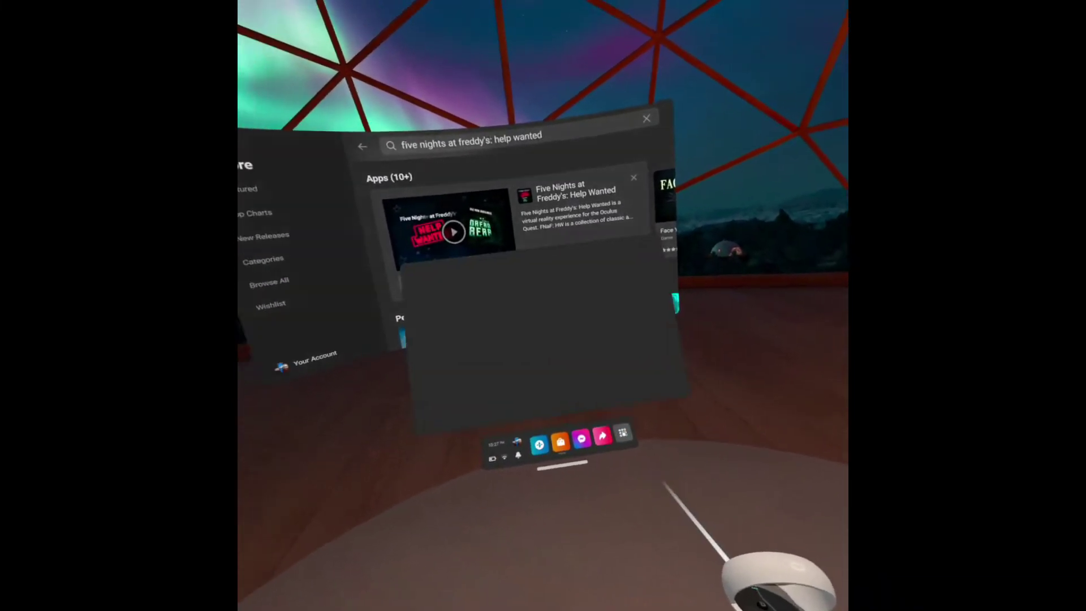
Step: Show the app library over the Store results, then the Sharing panel of recent captures
left_click(622, 436)
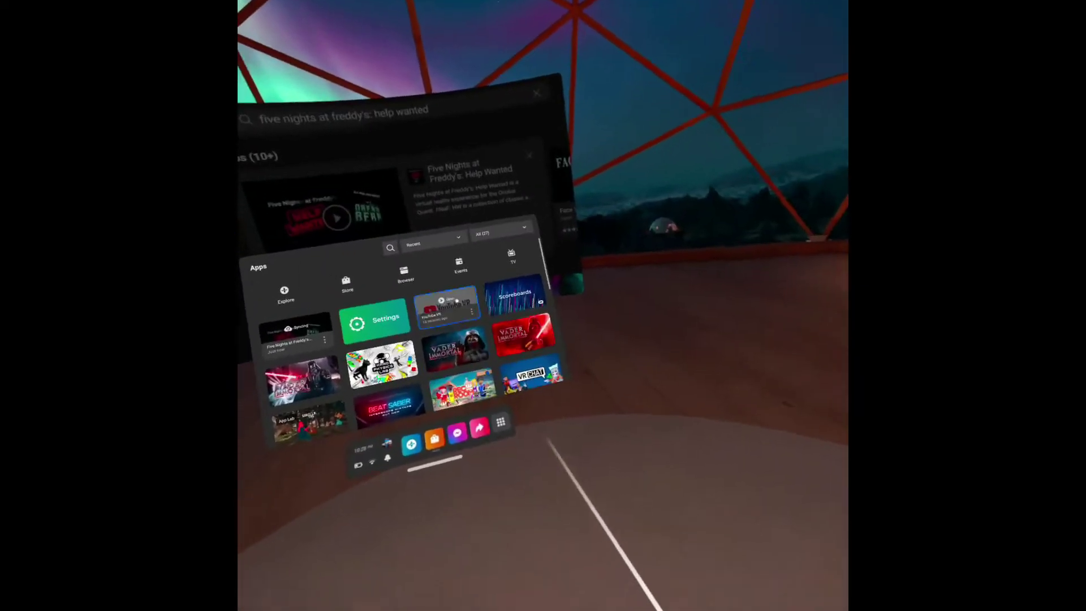
mouse_move(530, 306)
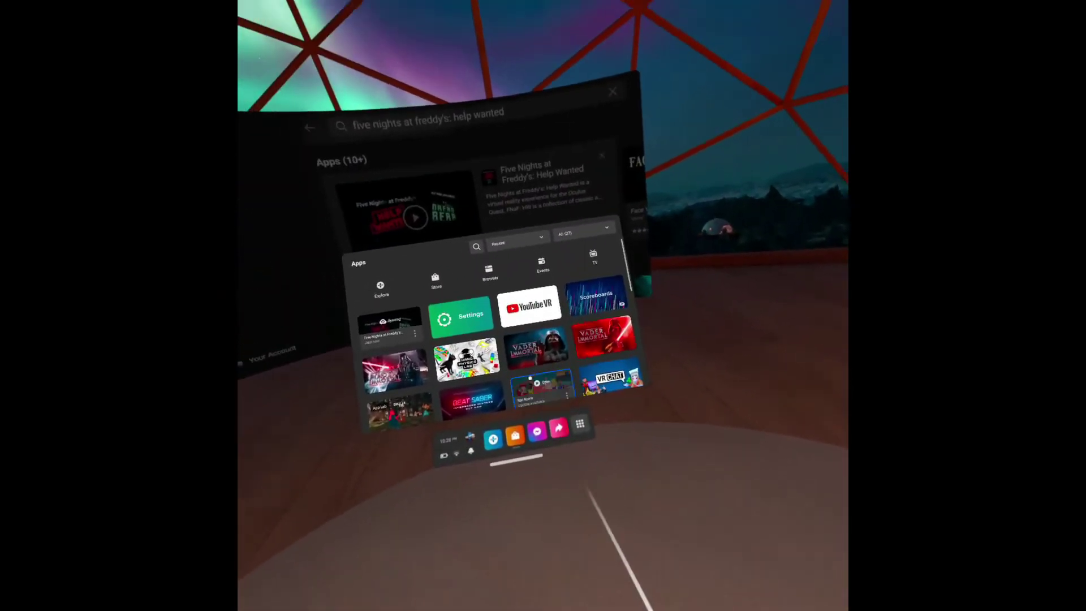
left_click(571, 384)
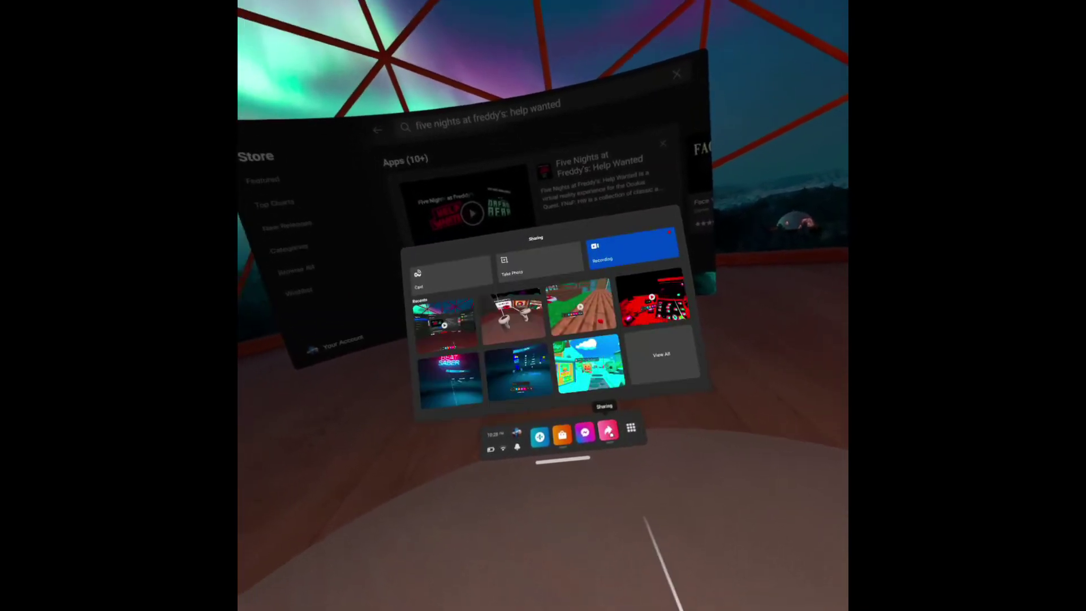